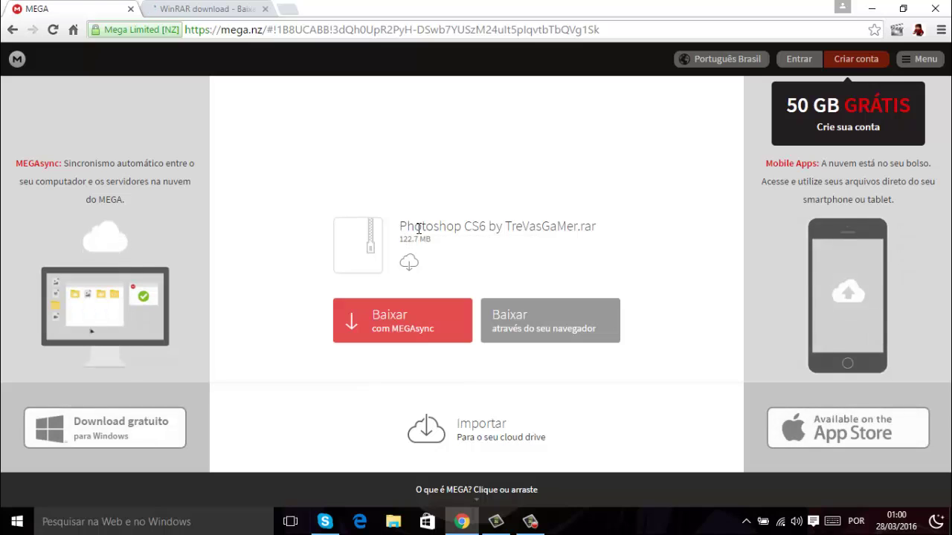
Start downloading the Photoshop CS6 RAR file through the browser and pause the transfer.
{"action": "left_click_drag", "start_coordinate": [399, 230], "coordinate": [606, 223]}
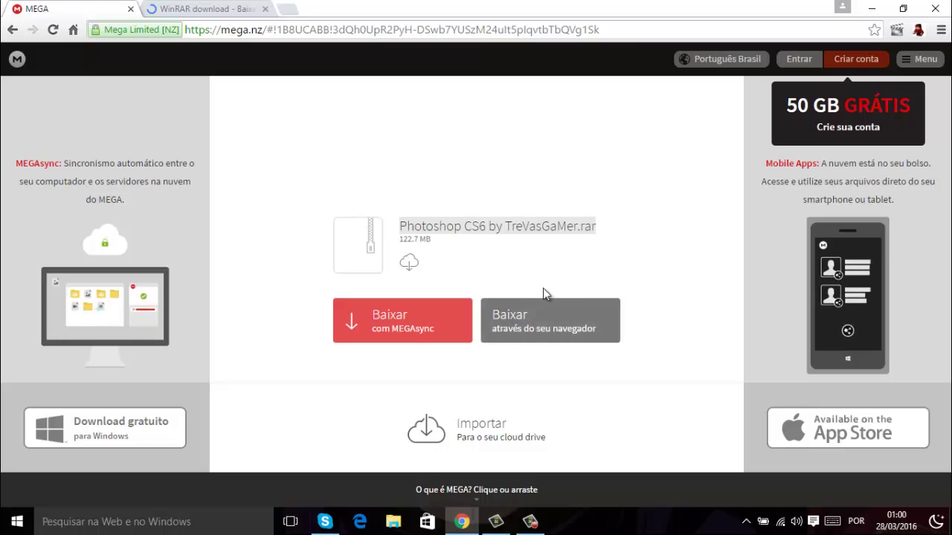
{"action": "left_click", "coordinate": [516, 321]}
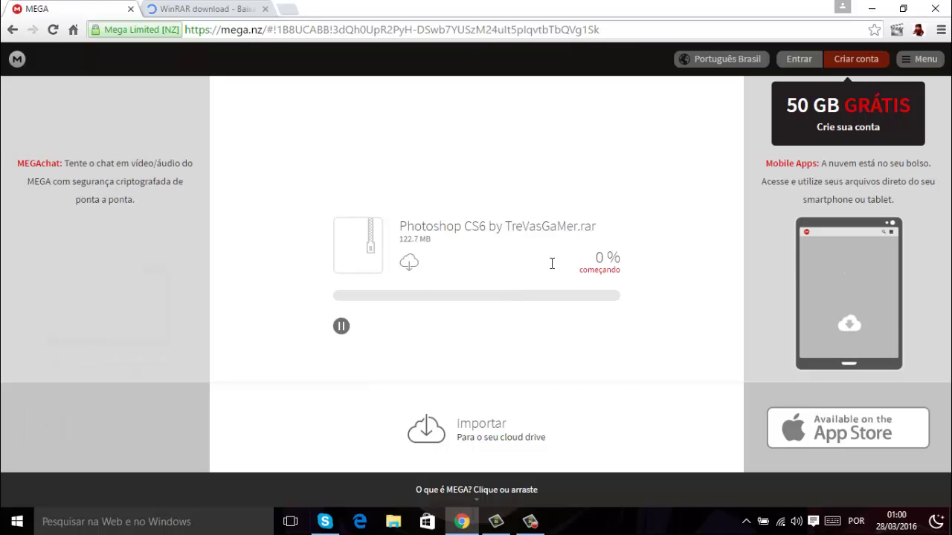
{"action": "left_click_drag", "start_coordinate": [641, 256], "coordinate": [518, 204]}
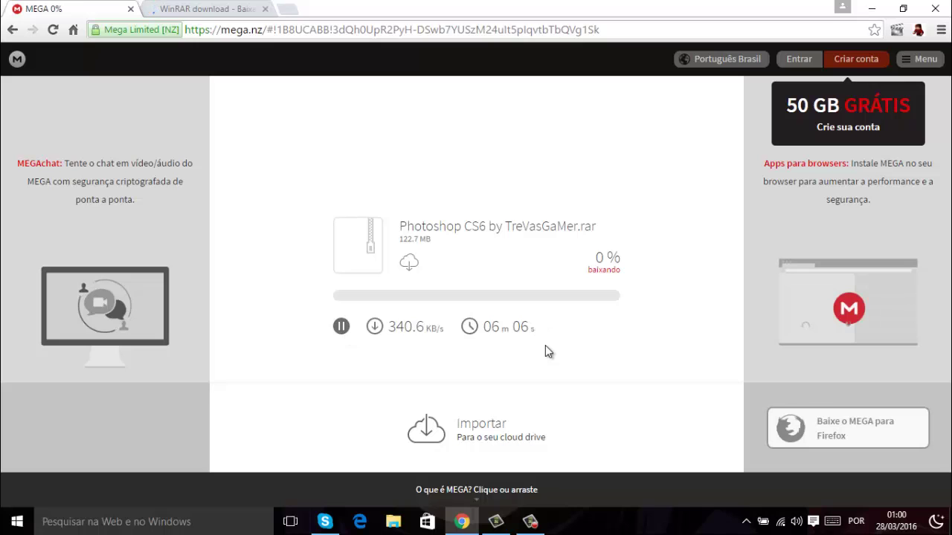
{"action": "left_click", "coordinate": [340, 325]}
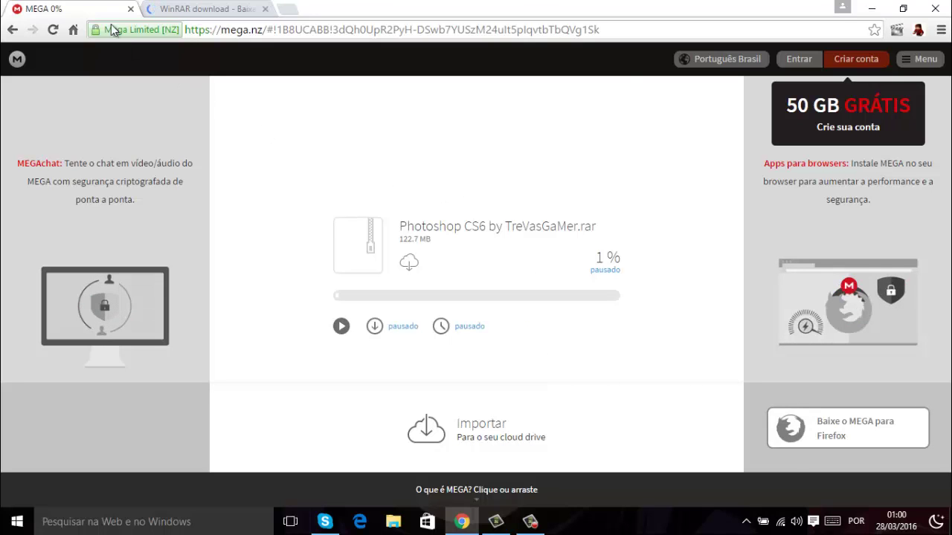
Review the WinRAR download page on Baixaki and close it, keeping the MEGA page open.
{"action": "left_click", "coordinate": [195, 8]}
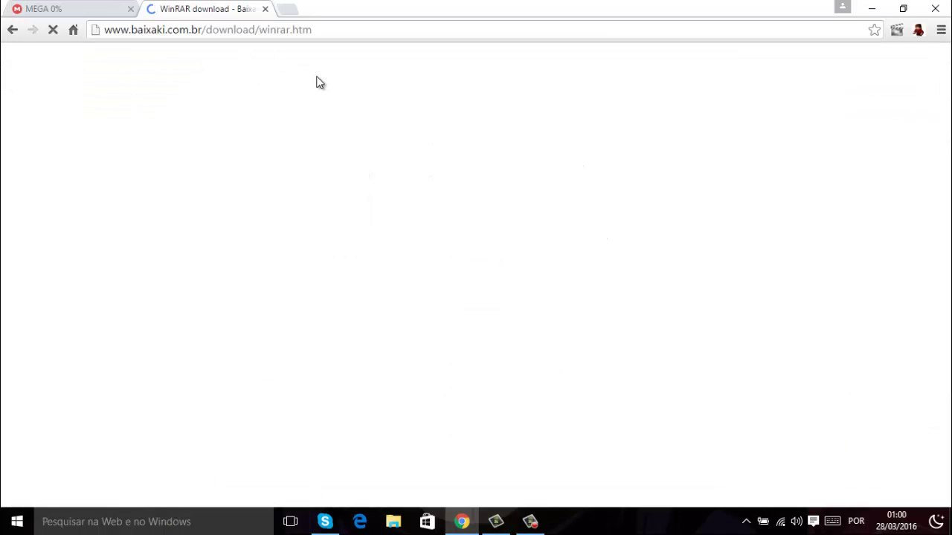
{"action": "left_click", "coordinate": [107, 8]}
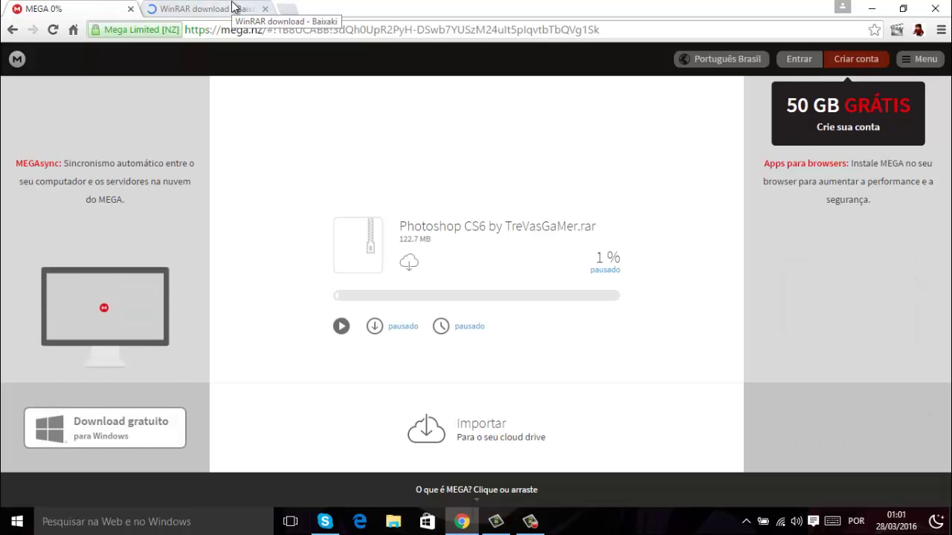
{"action": "left_click", "coordinate": [234, 8]}
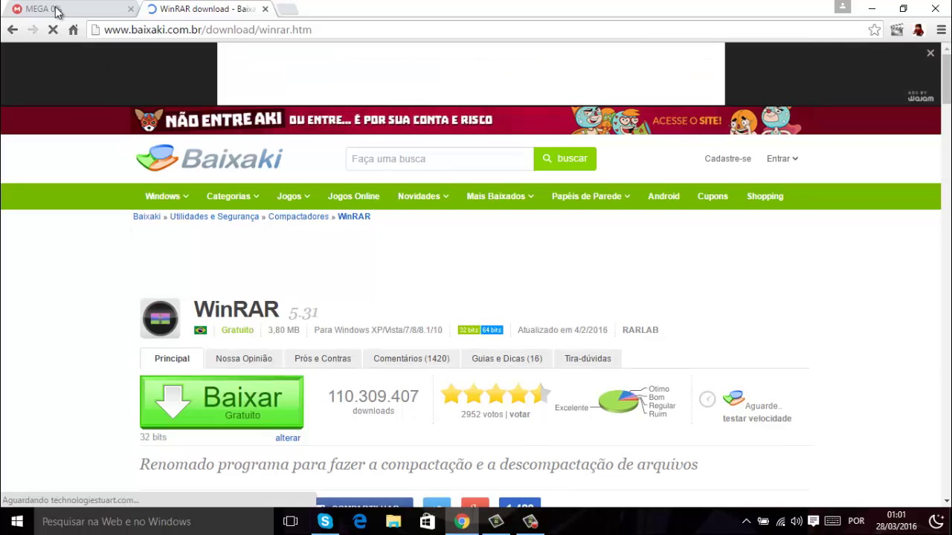
{"action": "left_click", "coordinate": [61, 8]}
{"action": "left_click", "coordinate": [194, 6]}
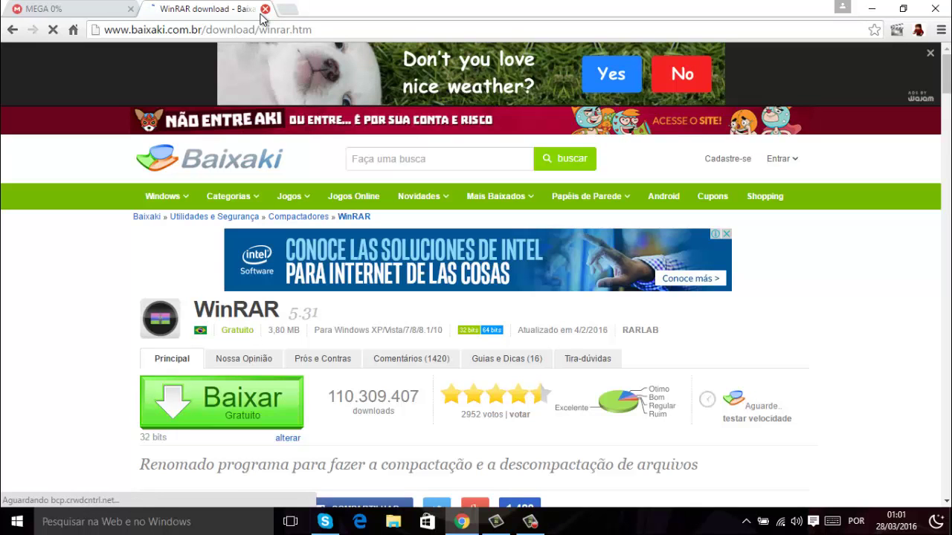
{"action": "left_click", "coordinate": [264, 9]}
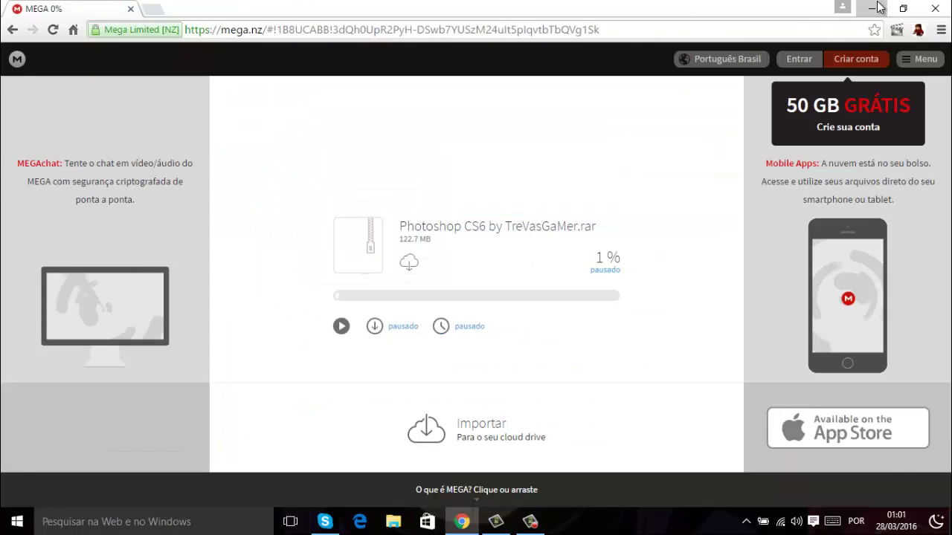
Minimize the browser to reach the desktop.
{"action": "left_click", "coordinate": [868, 8]}
{"action": "left_click_drag", "start_coordinate": [256, 85], "coordinate": [551, 264]}
{"action": "left_click_drag", "start_coordinate": [438, 174], "coordinate": [89, 132]}
{"action": "left_click_drag", "start_coordinate": [372, 77], "coordinate": [543, 79]}
{"action": "left_click_drag", "start_coordinate": [520, 182], "coordinate": [451, 186]}
{"action": "left_click_drag", "start_coordinate": [791, 406], "coordinate": [925, 257]}
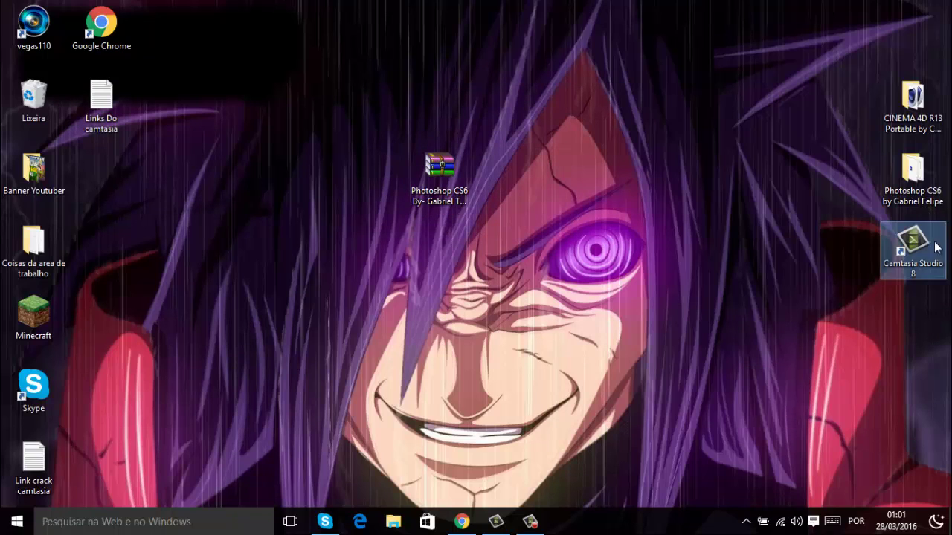
{"action": "left_click", "coordinate": [536, 148]}
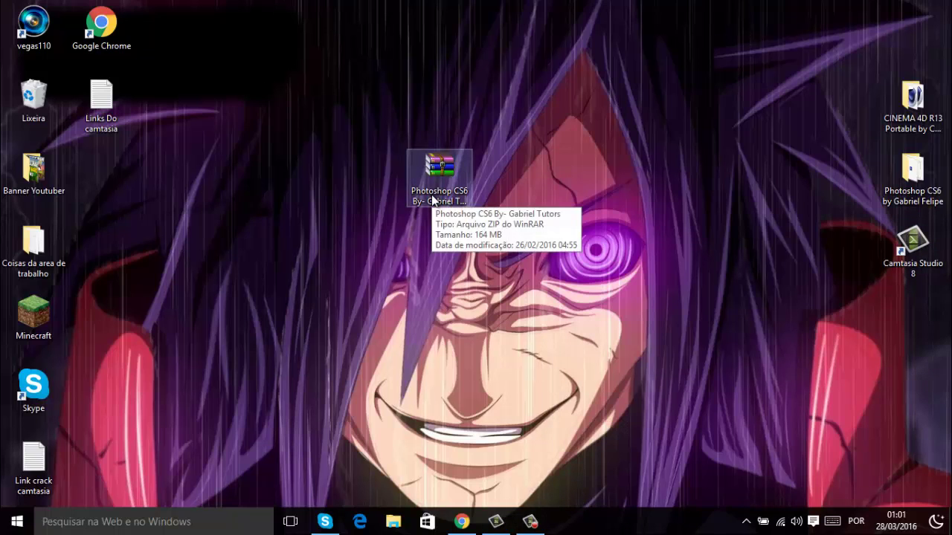
Open the desktop's Photoshop CS6 ZIP archive in WinRAR to view its contents, and close the archive window.
{"action": "left_click_drag", "start_coordinate": [915, 185], "coordinate": [819, 173]}
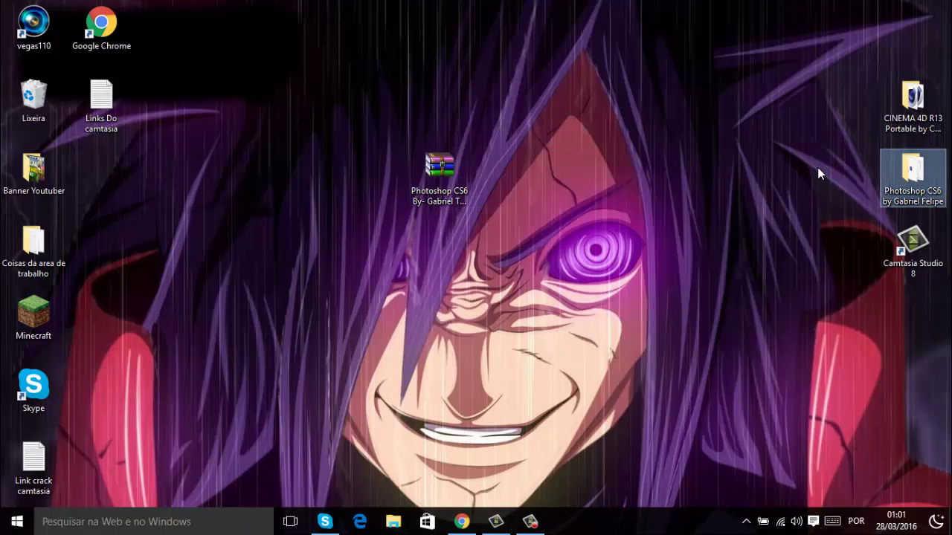
{"action": "left_click", "coordinate": [459, 182]}
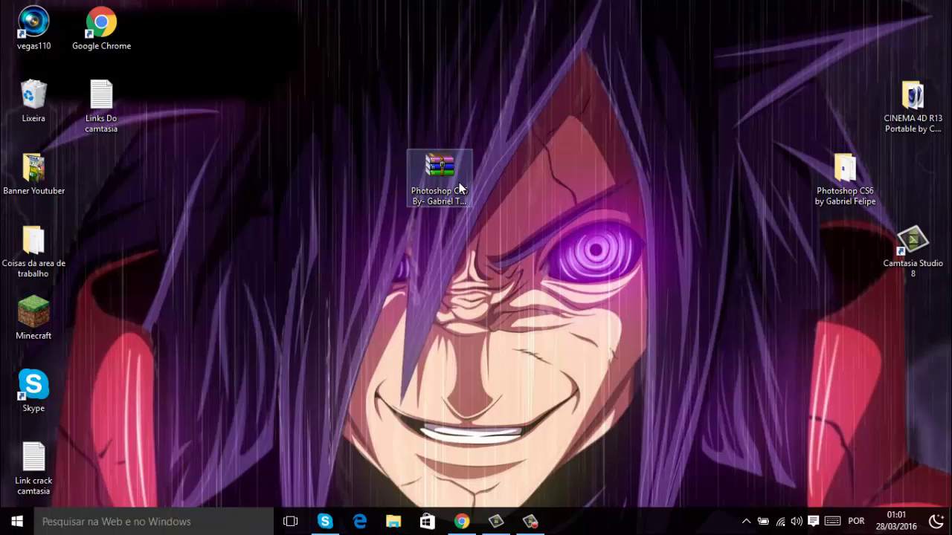
{"action": "double_click", "coordinate": [459, 183]}
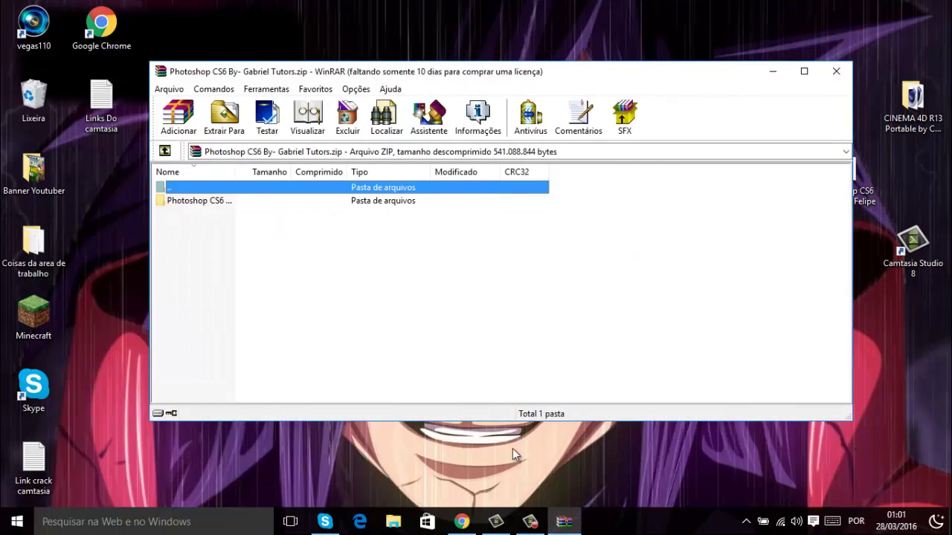
{"action": "left_click", "coordinate": [462, 521]}
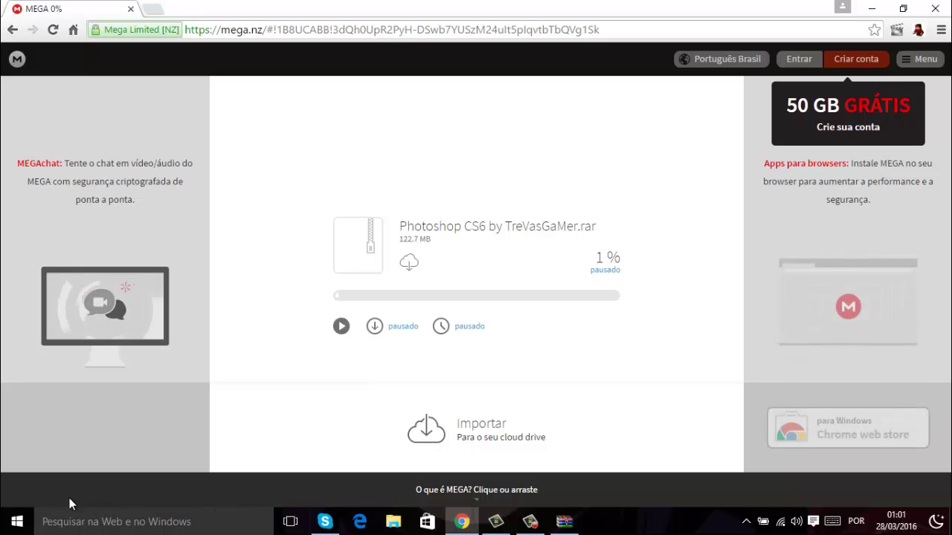
{"action": "left_click", "coordinate": [462, 521]}
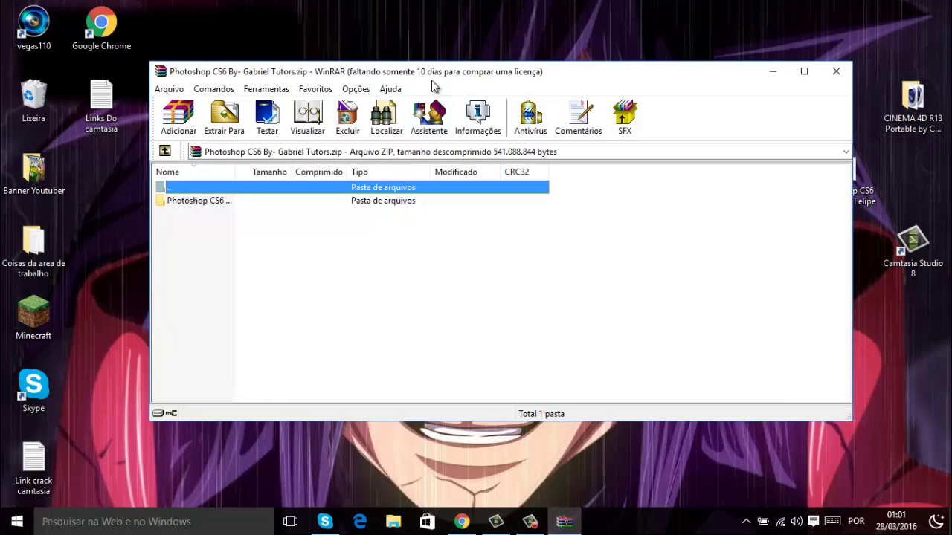
{"action": "left_click_drag", "start_coordinate": [434, 74], "coordinate": [520, 136]}
{"action": "left_click_drag", "start_coordinate": [594, 139], "coordinate": [474, 36]}
{"action": "left_click_drag", "start_coordinate": [312, 173], "coordinate": [454, 200]}
{"action": "left_click", "coordinate": [808, 40]}
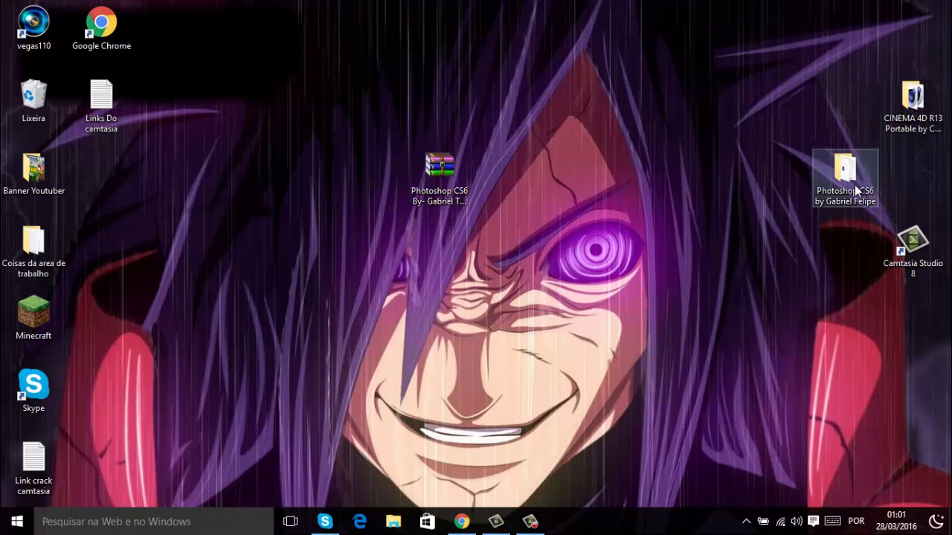
Launch the PSCS6 application from the extracted Photoshop CS6 folder in the pt_BR language, and close the folder window.
{"action": "double_click", "coordinate": [855, 192]}
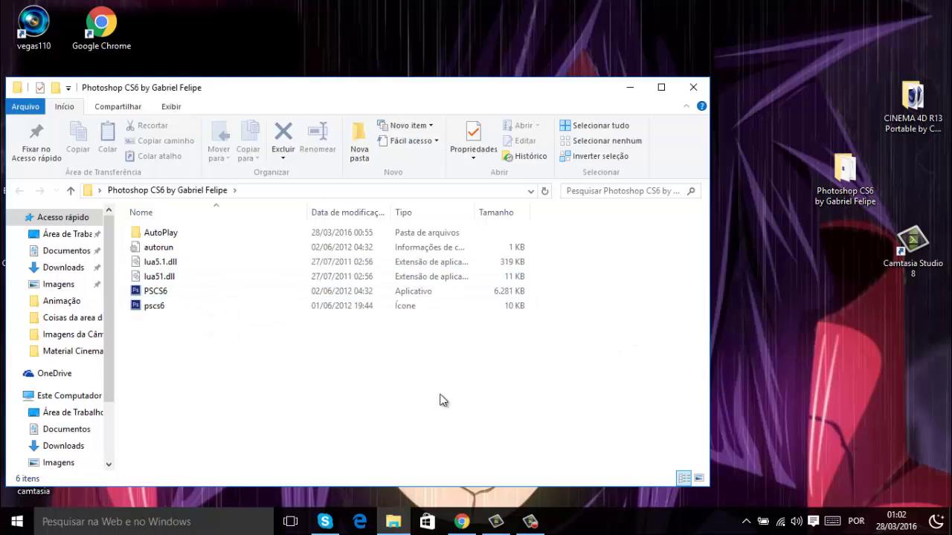
{"action": "left_click_drag", "start_coordinate": [371, 370], "coordinate": [467, 382]}
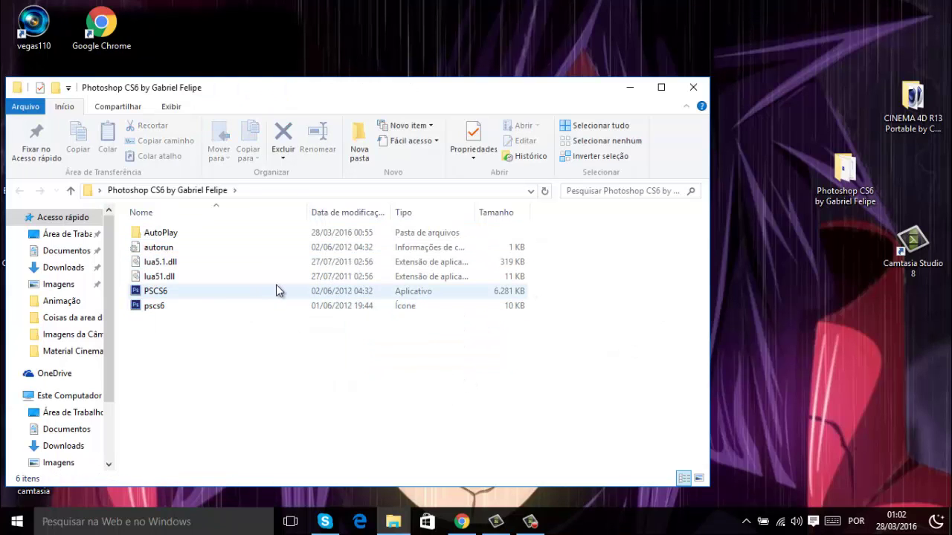
{"action": "double_click", "coordinate": [276, 290]}
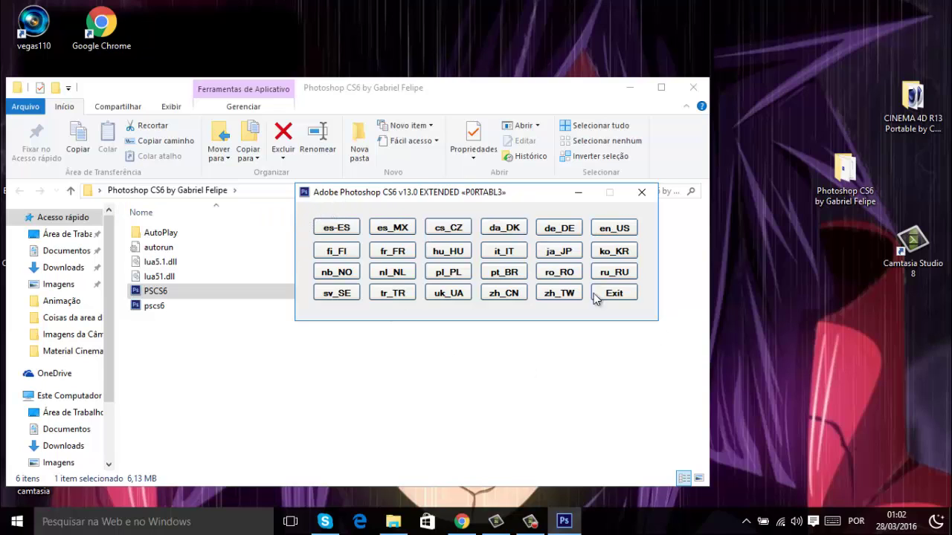
{"action": "left_click", "coordinate": [520, 275]}
{"action": "left_click", "coordinate": [679, 96]}
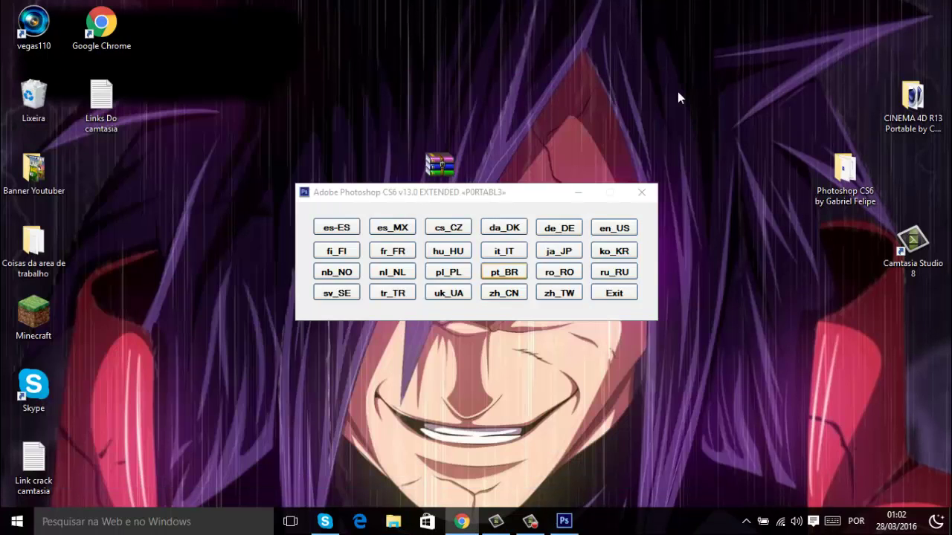
Put the Photoshop CS6 ZIP archive in the Recycle Bin and place the extracted folder beneath the CINEMA 4D folder.
{"action": "left_click_drag", "start_coordinate": [453, 186], "coordinate": [930, 48]}
{"action": "left_click_drag", "start_coordinate": [845, 175], "coordinate": [913, 175]}
{"action": "left_click_drag", "start_coordinate": [903, 35], "coordinate": [46, 103]}
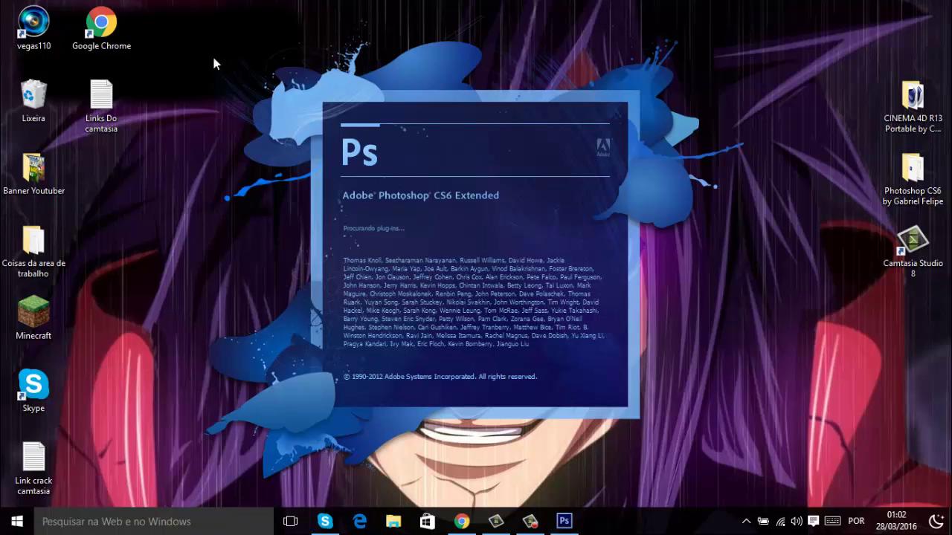
{"action": "left_click_drag", "start_coordinate": [243, 39], "coordinate": [696, 414]}
{"action": "left_click_drag", "start_coordinate": [714, 497], "coordinate": [207, 5]}
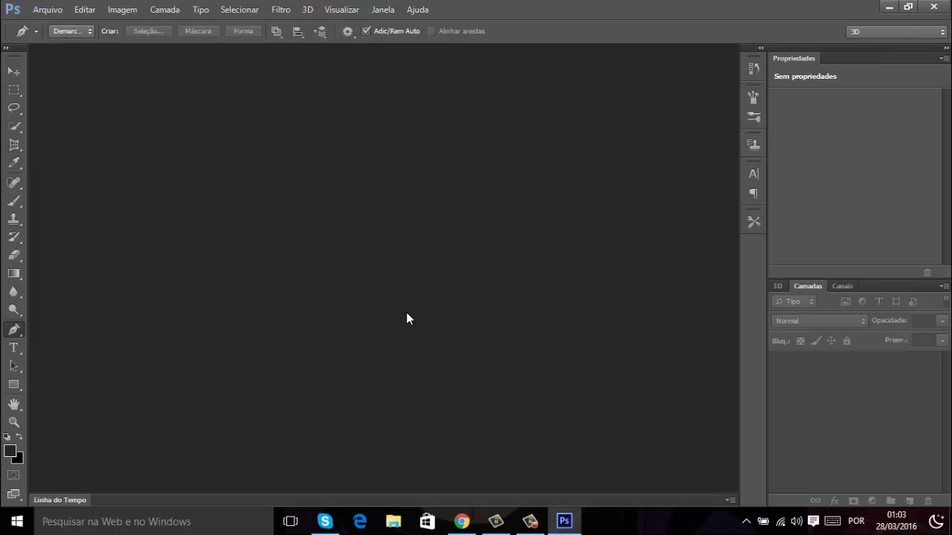
Switch the Photoshop workspace to Essenciais and close the program.
{"action": "left_click", "coordinate": [870, 30]}
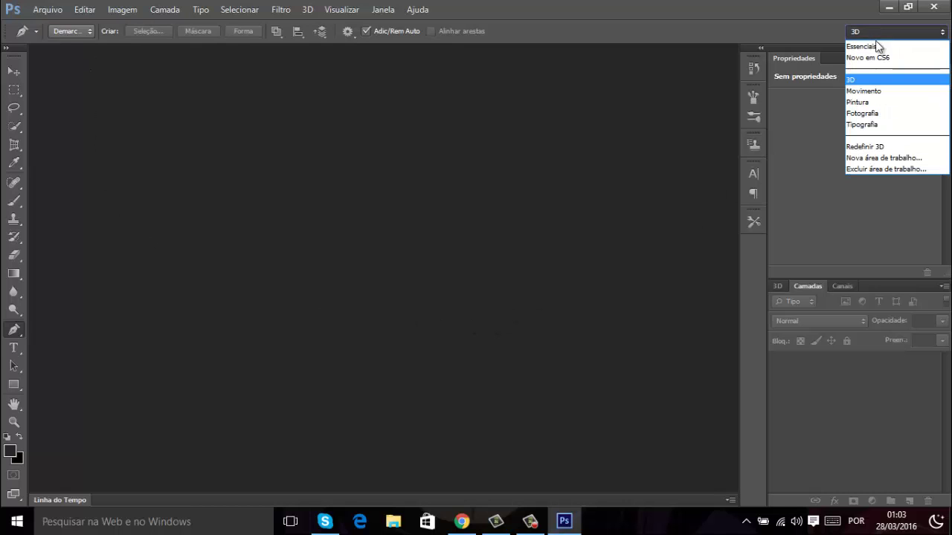
{"action": "left_click", "coordinate": [881, 48]}
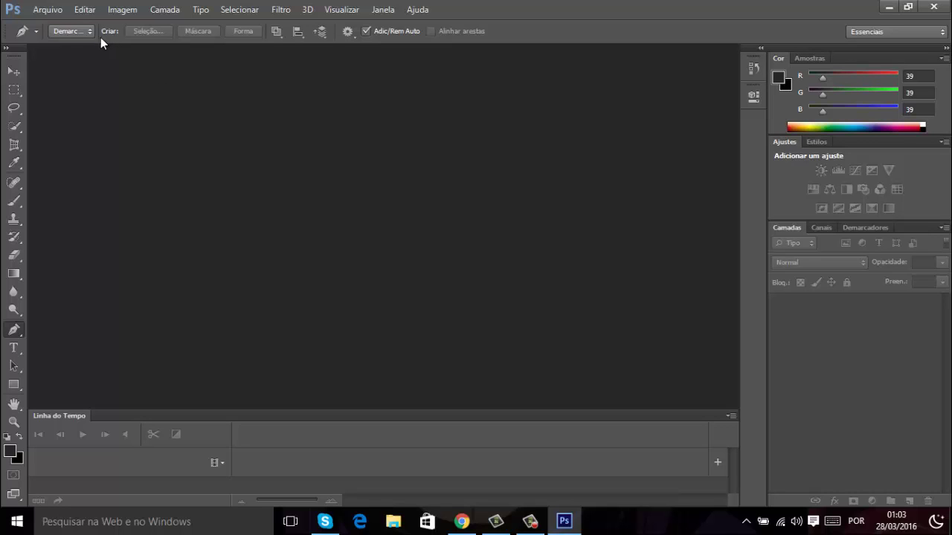
{"action": "left_click", "coordinate": [939, 8]}
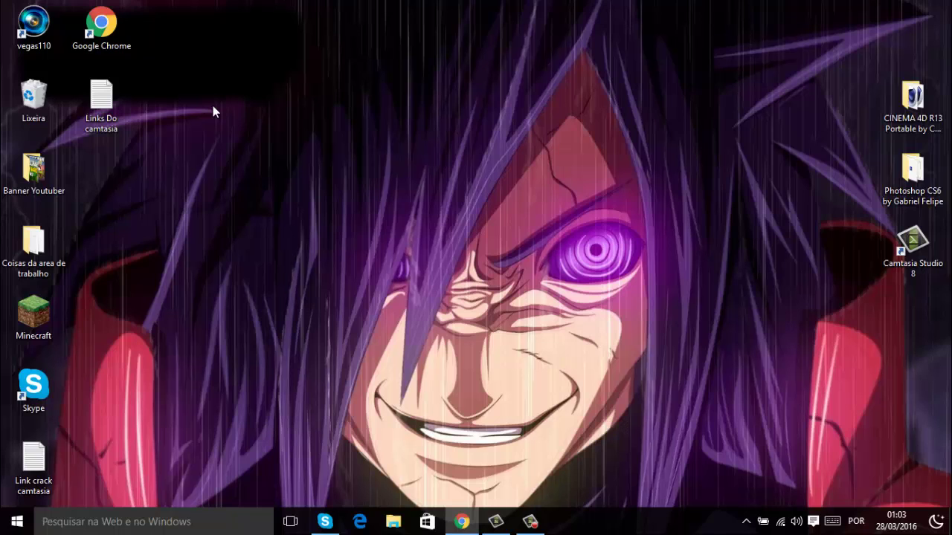
{"action": "left_click_drag", "start_coordinate": [213, 105], "coordinate": [638, 142]}
{"action": "left_click_drag", "start_coordinate": [309, 85], "coordinate": [677, 512]}
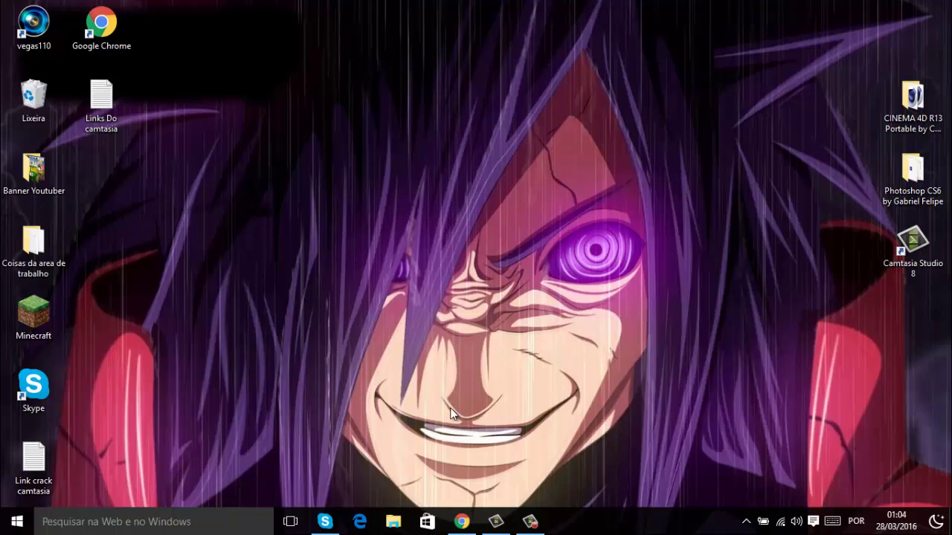
{"action": "left_click", "coordinate": [531, 521]}
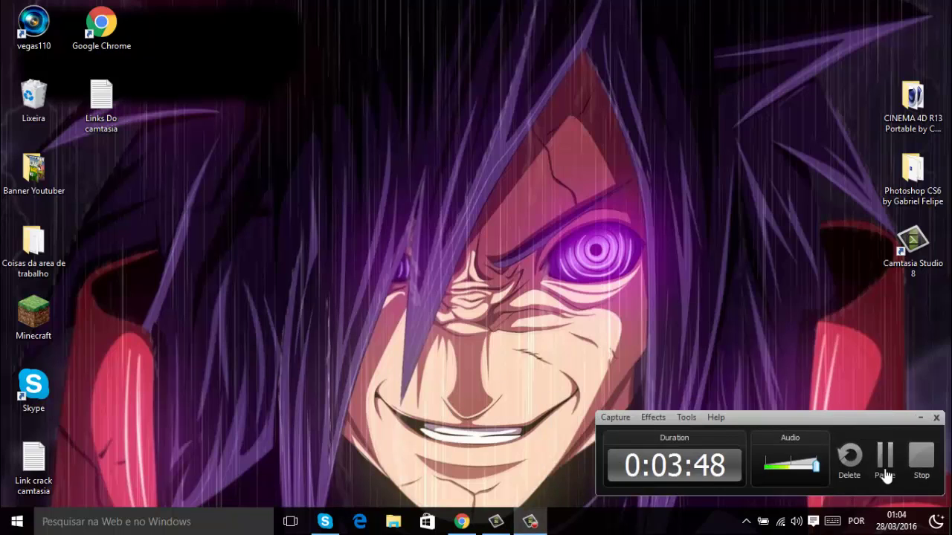